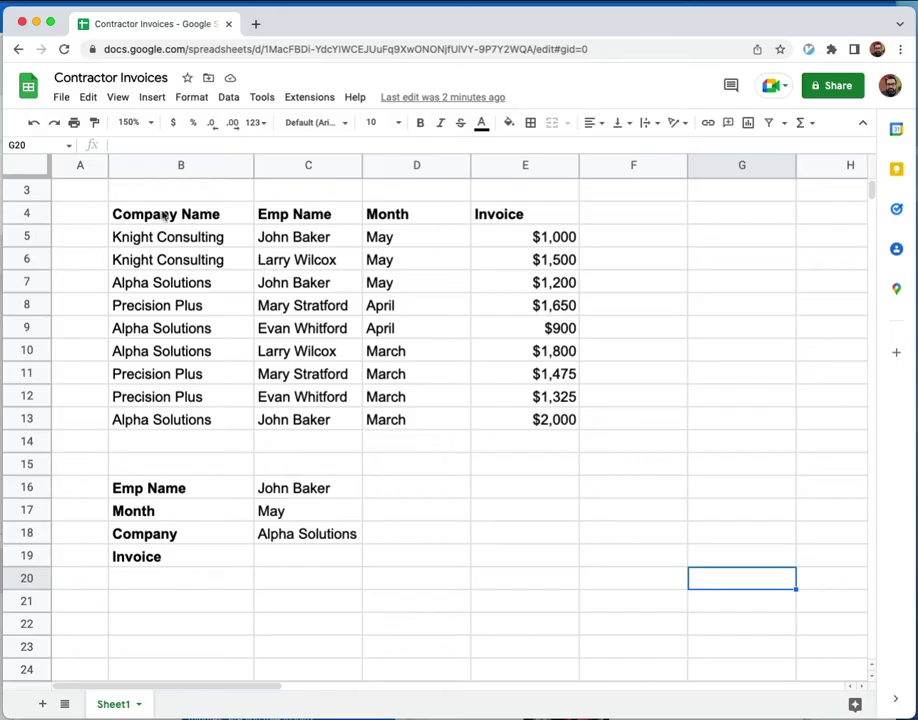
# Highlight the Emp Name, Month and Invoice columns and the John Baker, May, Alpha Solutions criteria
pyautogui.moveTo(165, 215); pyautogui.dragTo(533, 418)
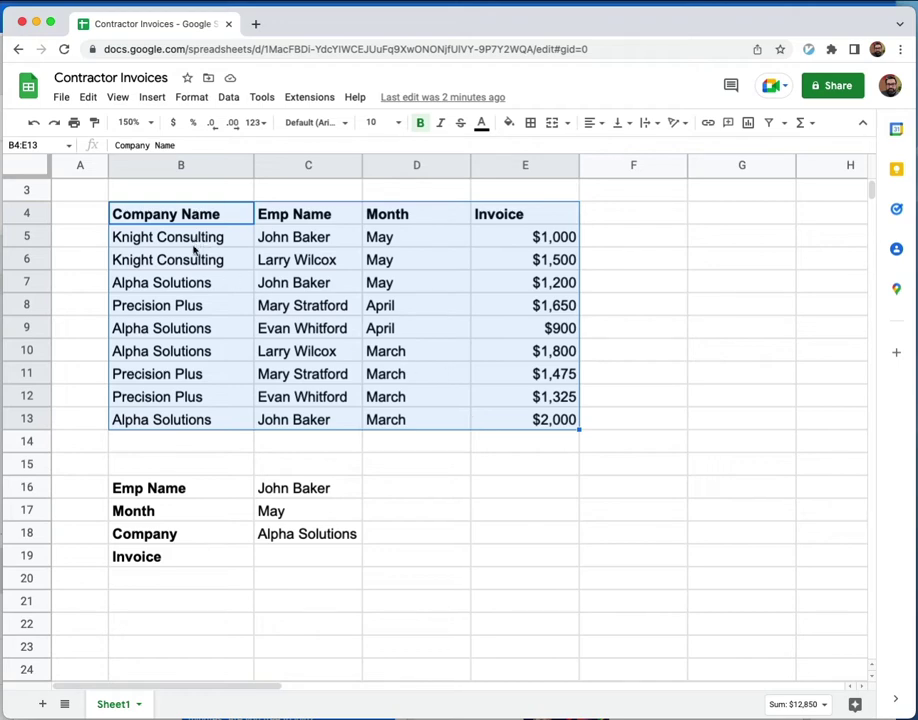
pyautogui.click(316, 241)
pyautogui.moveTo(316, 259); pyautogui.dragTo(313, 420)
pyautogui.click(425, 241)
pyautogui.moveTo(425, 241); pyautogui.dragTo(424, 414)
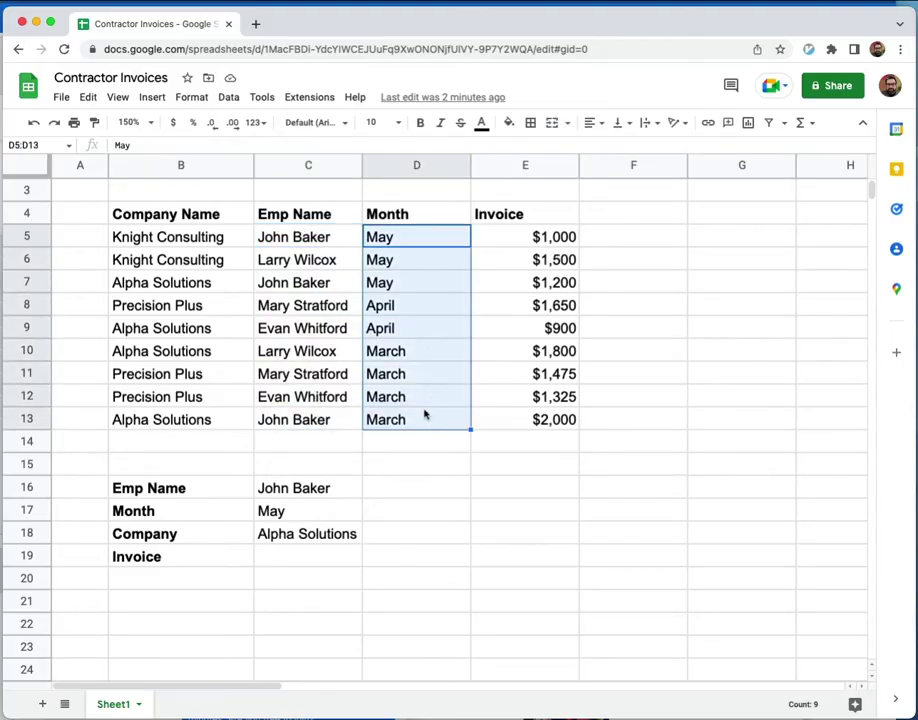
pyautogui.click(542, 243)
pyautogui.moveTo(542, 243); pyautogui.dragTo(543, 410)
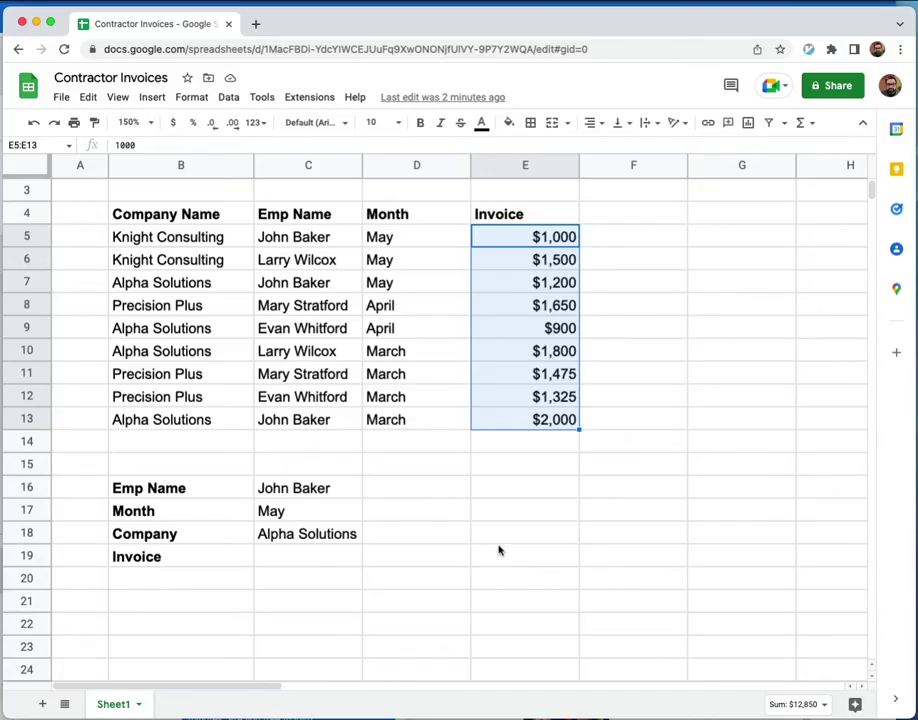
pyautogui.click(321, 488)
pyautogui.click(338, 513)
pyautogui.click(358, 533)
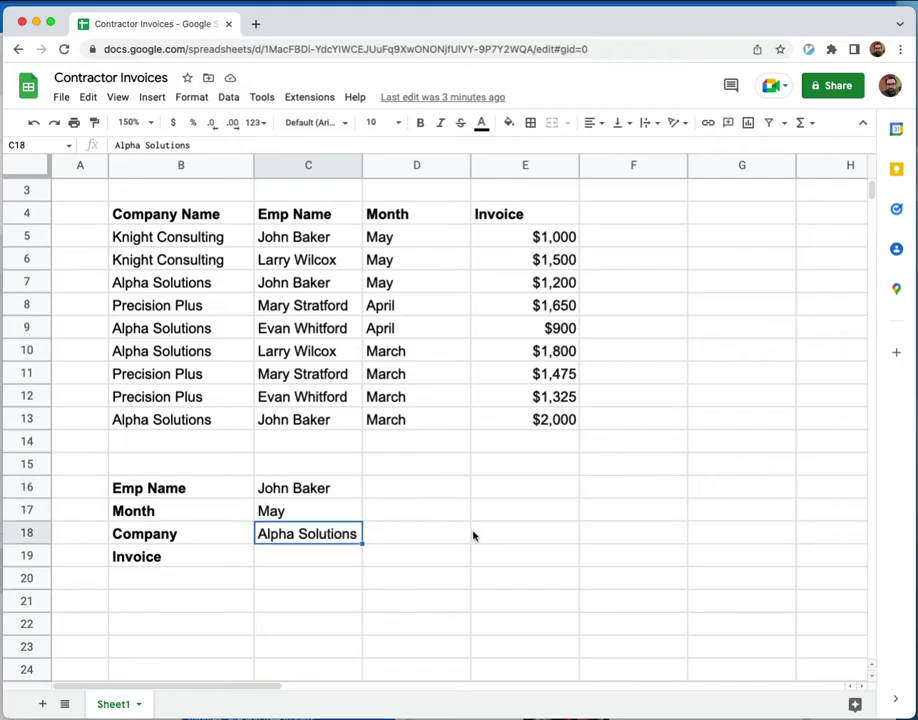
# Enter =INDEX(E5:E13, MATCH(C16, C5:C13, 0)) in C19, returning $1,000
pyautogui.click(297, 560)
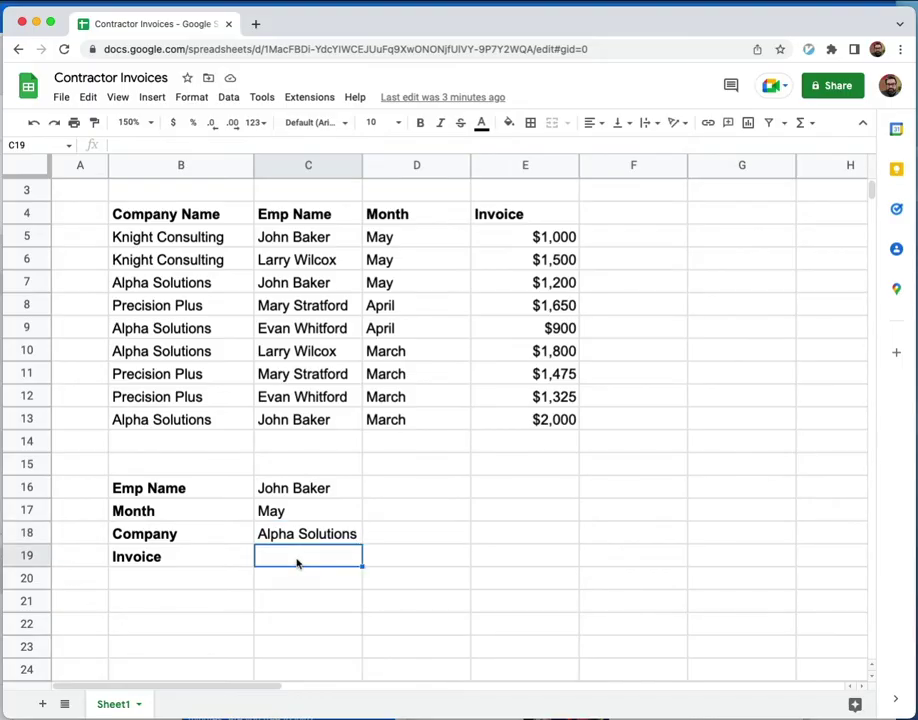
pyautogui.write('=index')
pyautogui.press('Tab')
pyautogui.moveTo(557, 238); pyautogui.dragTo(555, 418)
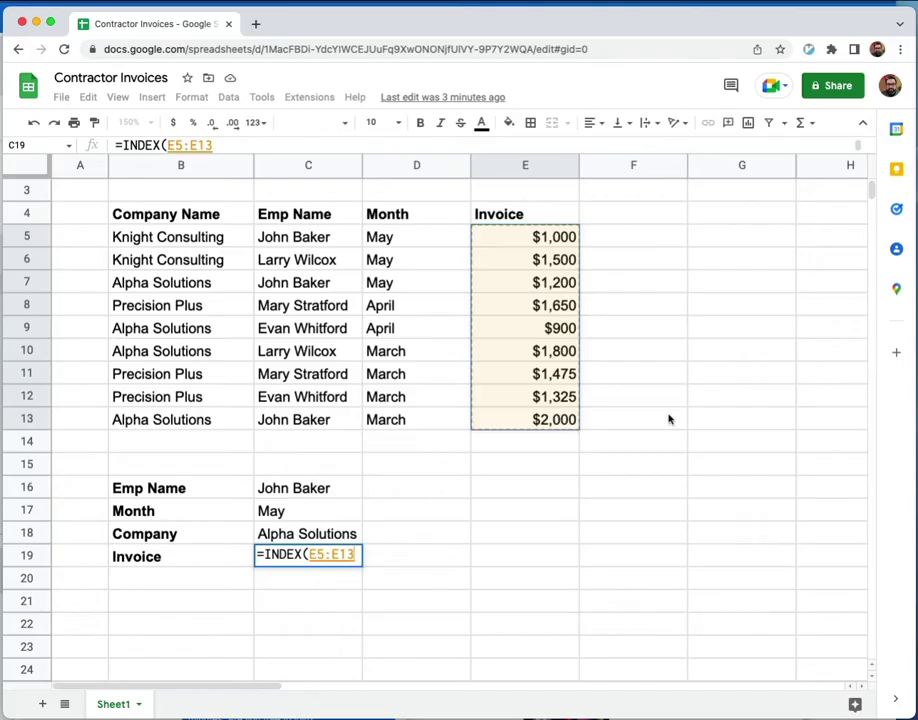
pyautogui.write(', match')
pyautogui.press('Tab')
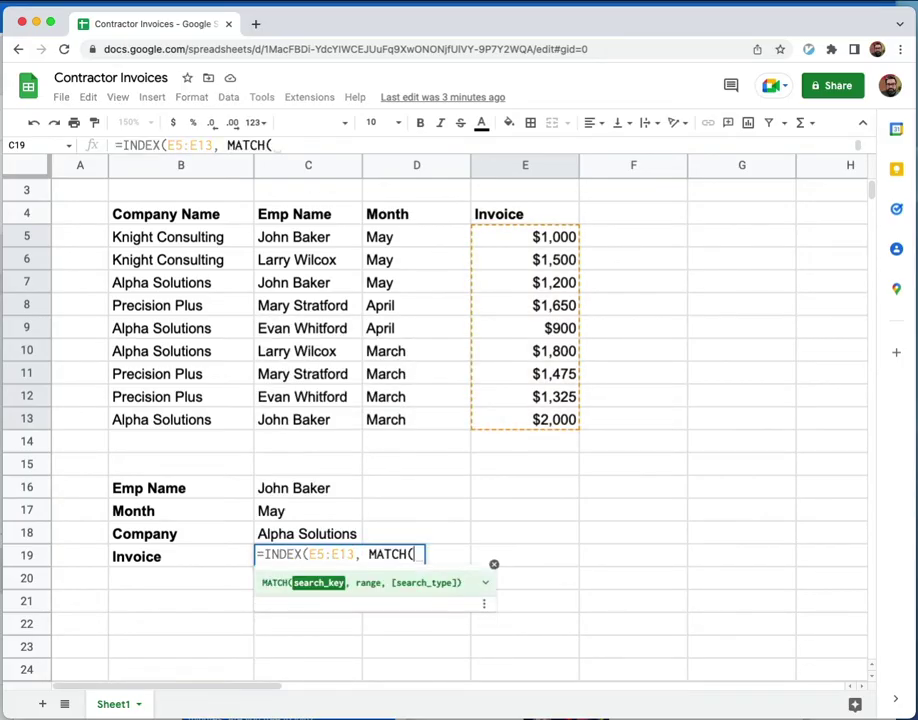
pyautogui.click(313, 487)
pyautogui.write(',')
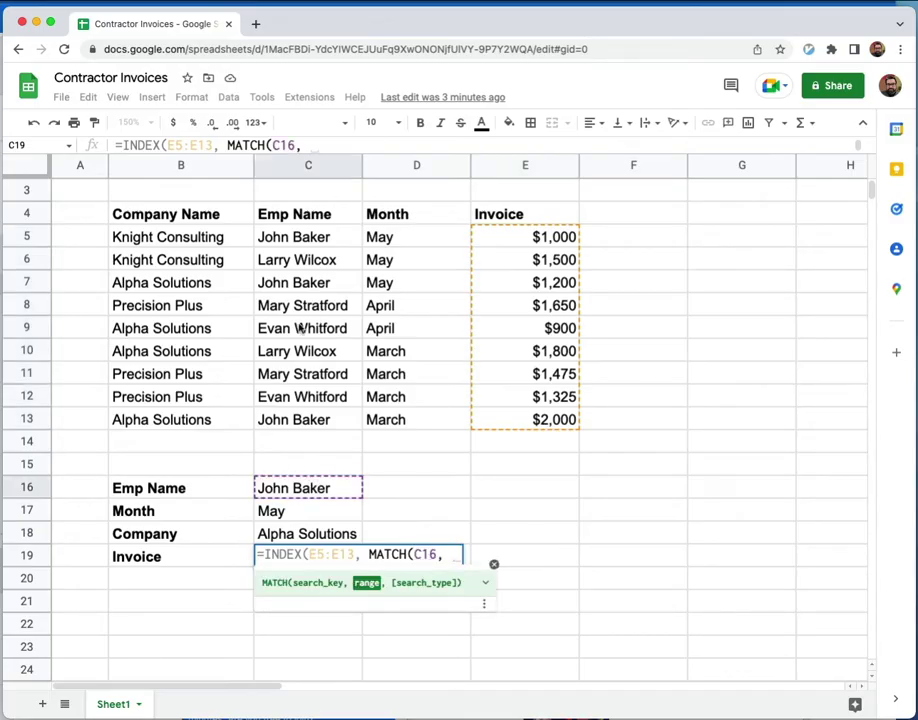
pyautogui.moveTo(312, 242); pyautogui.dragTo(313, 419)
pyautogui.write(', 0))')
pyautogui.press('Return')
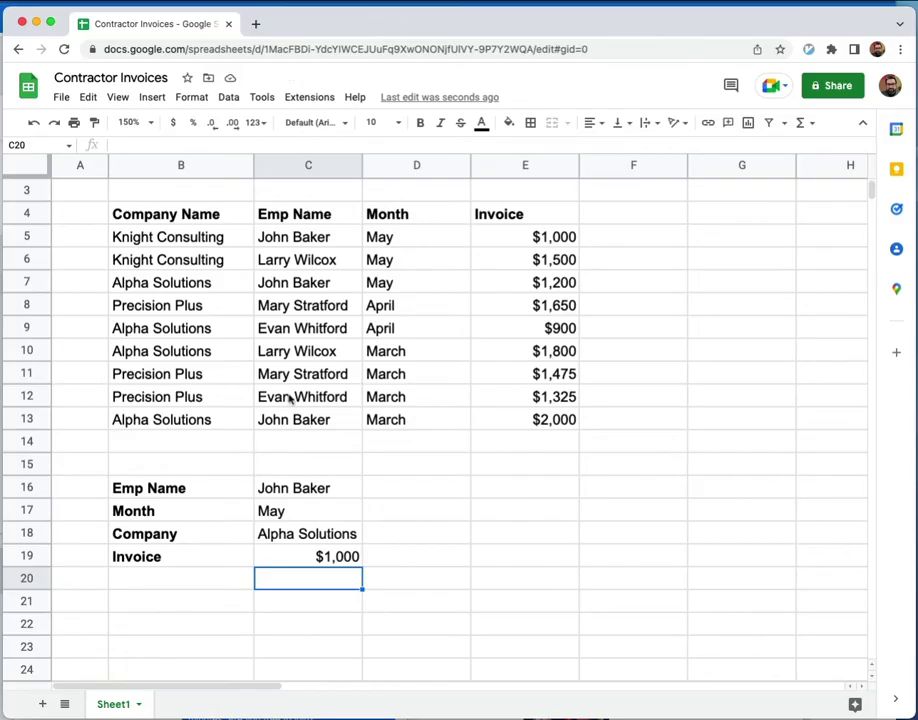
pyautogui.click(311, 236)
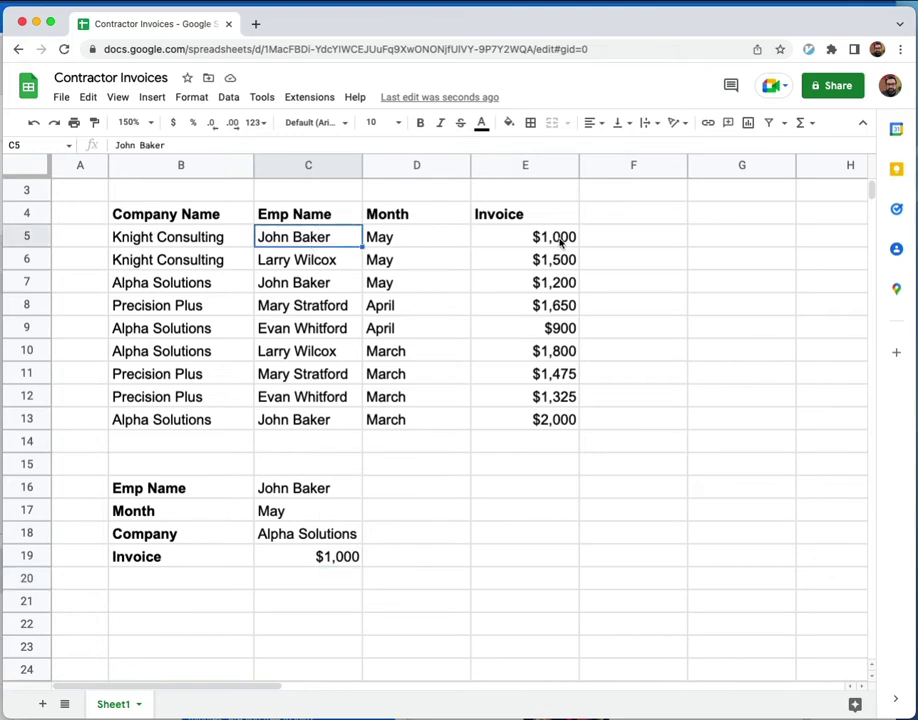
pyautogui.moveTo(157, 239); pyautogui.dragTo(542, 246)
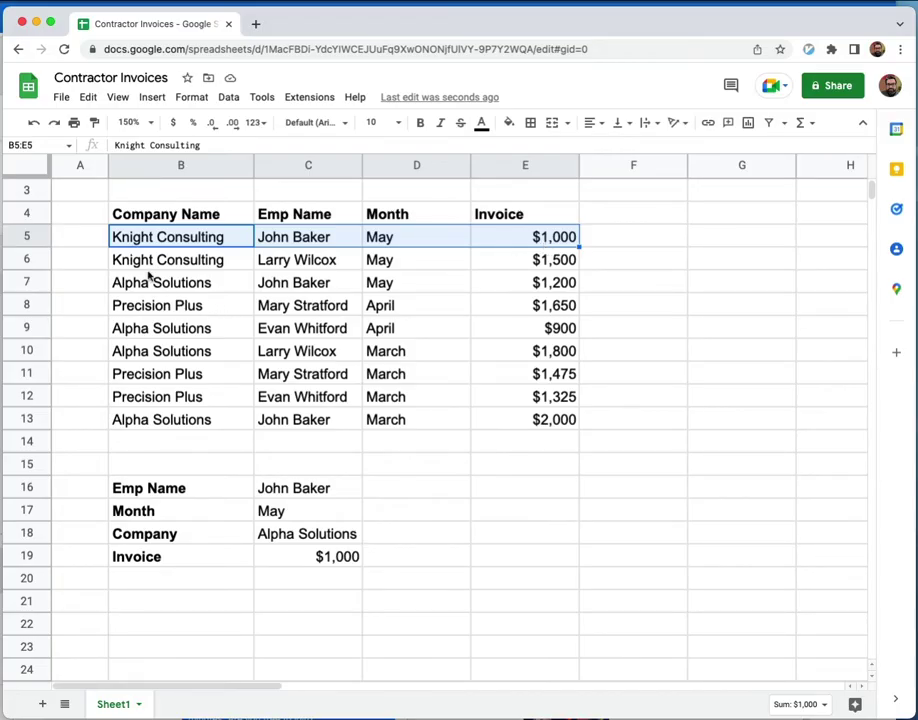
pyautogui.moveTo(150, 282); pyautogui.dragTo(527, 285)
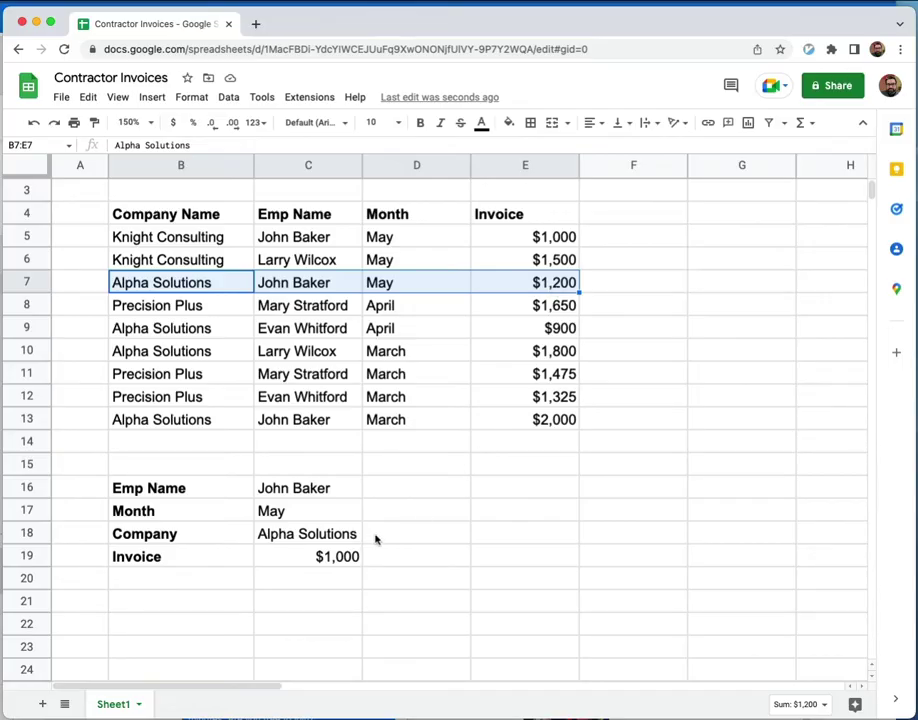
# Clear C19 and restart its formula as =INDEX(E5:E13, MATCH(
pyautogui.click(320, 556)
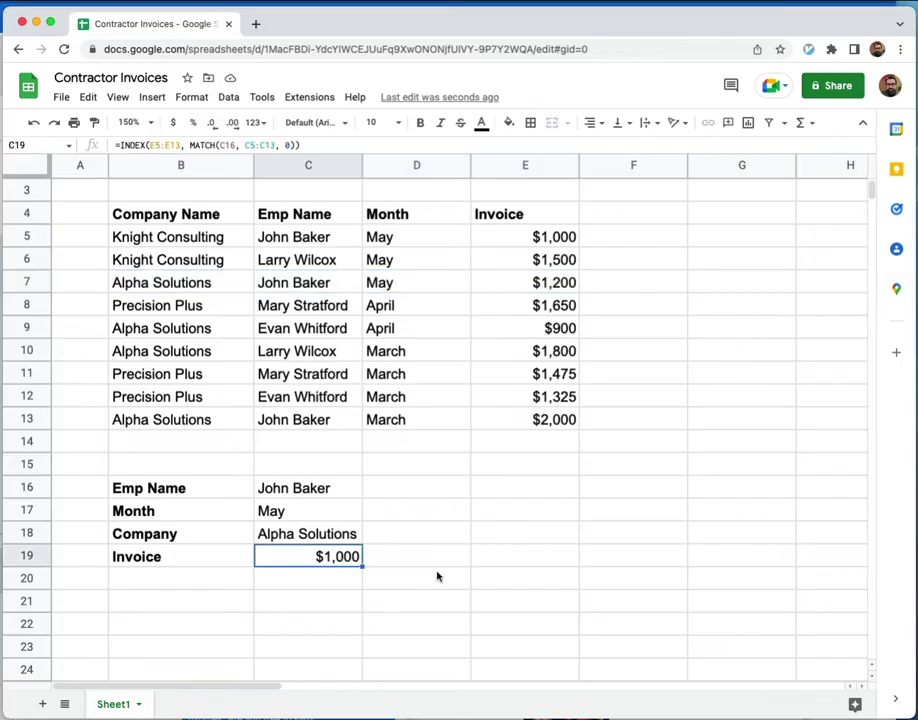
pyautogui.press('Delete')
pyautogui.write('=index')
pyautogui.press('Tab')
pyautogui.click(556, 238)
pyautogui.moveTo(556, 238); pyautogui.dragTo(547, 419)
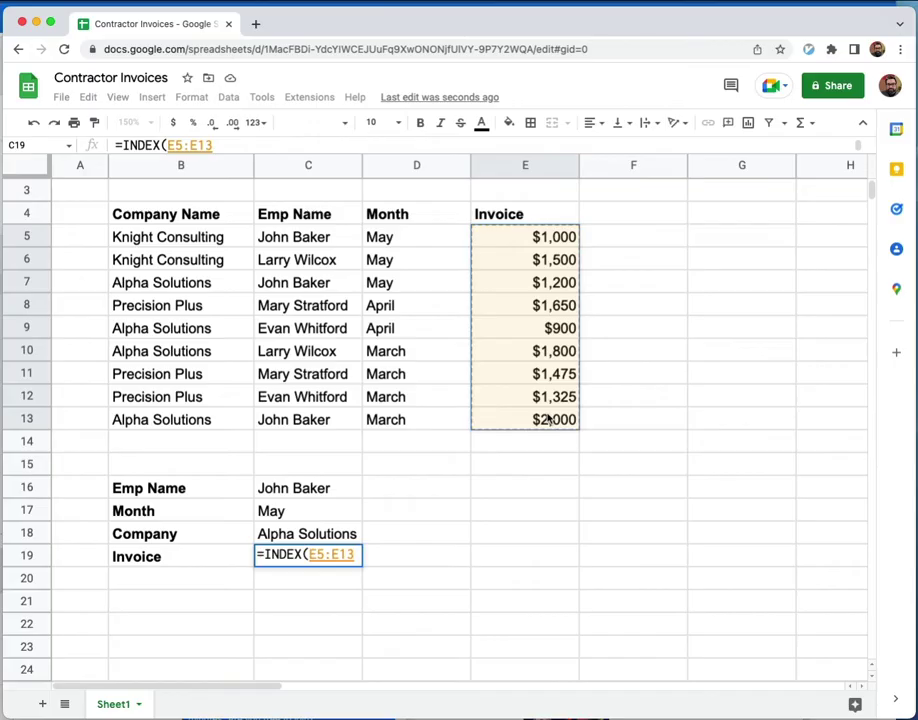
pyautogui.write(', mat')
pyautogui.press('Tab')
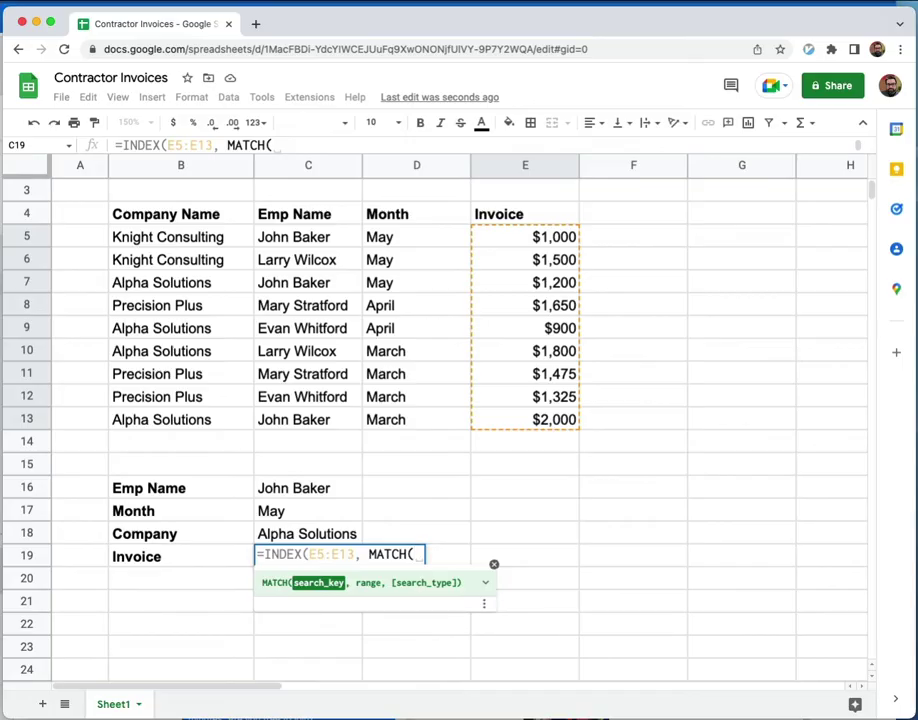
# Add lookup value 1 and the first condition (C16=C5:C13) to the MATCH
pyautogui.write('1')
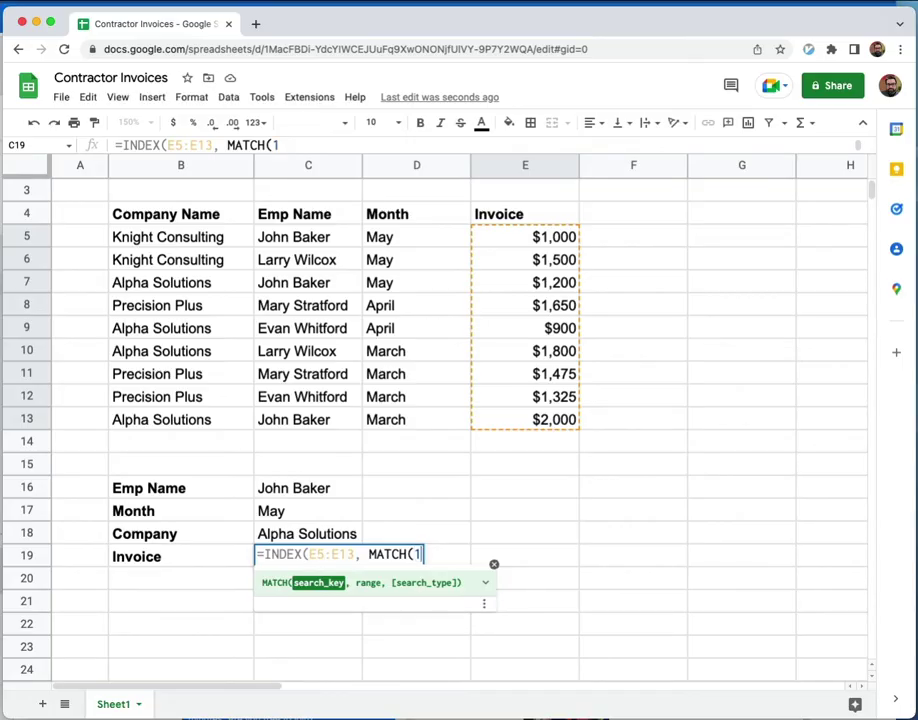
pyautogui.write(',')
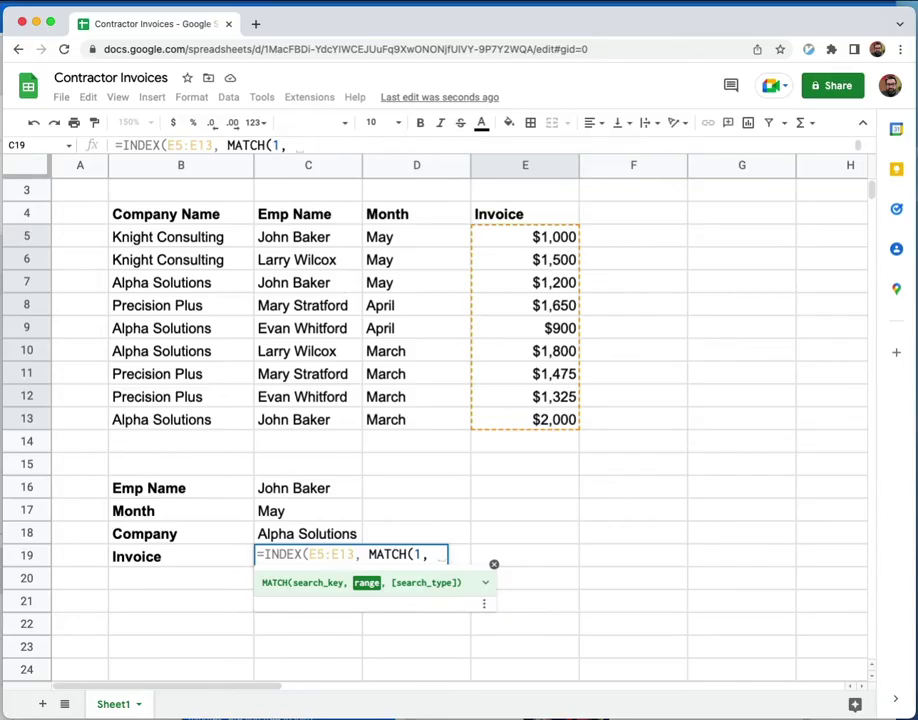
pyautogui.write('(')
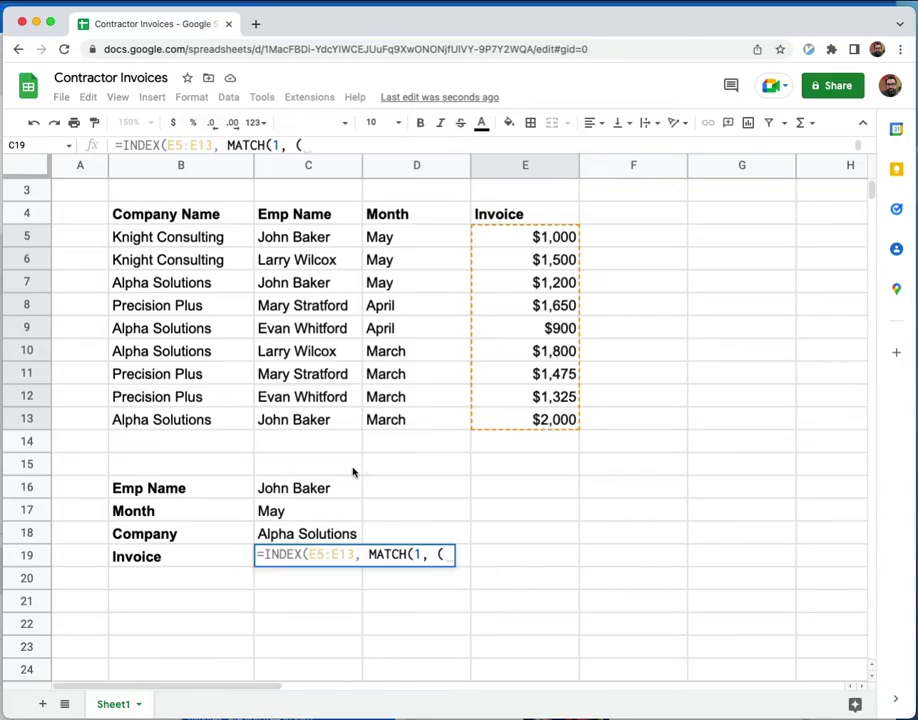
pyautogui.click(329, 487)
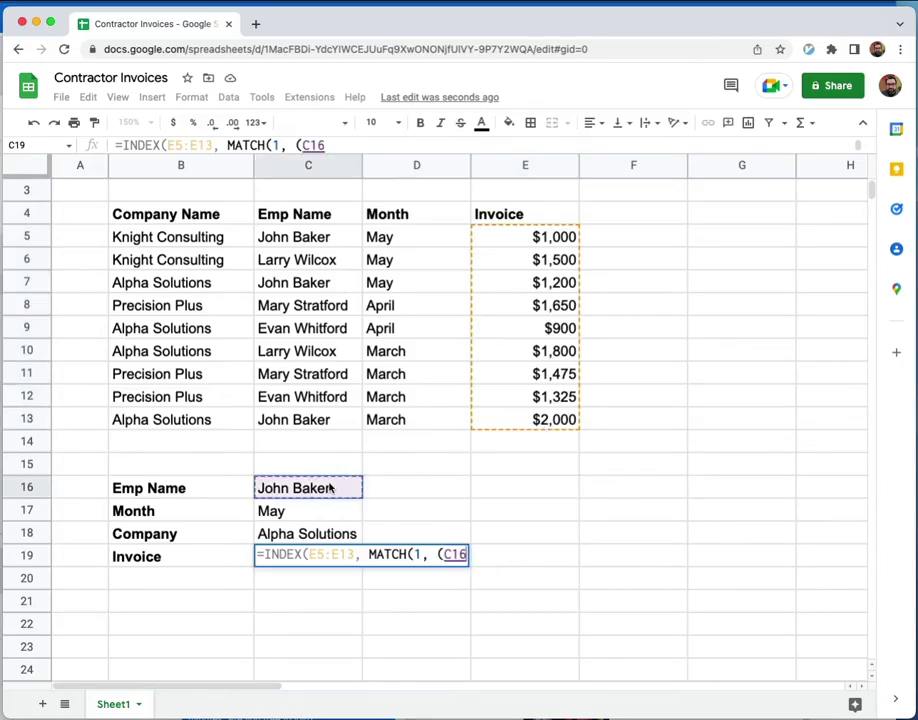
pyautogui.write('=')
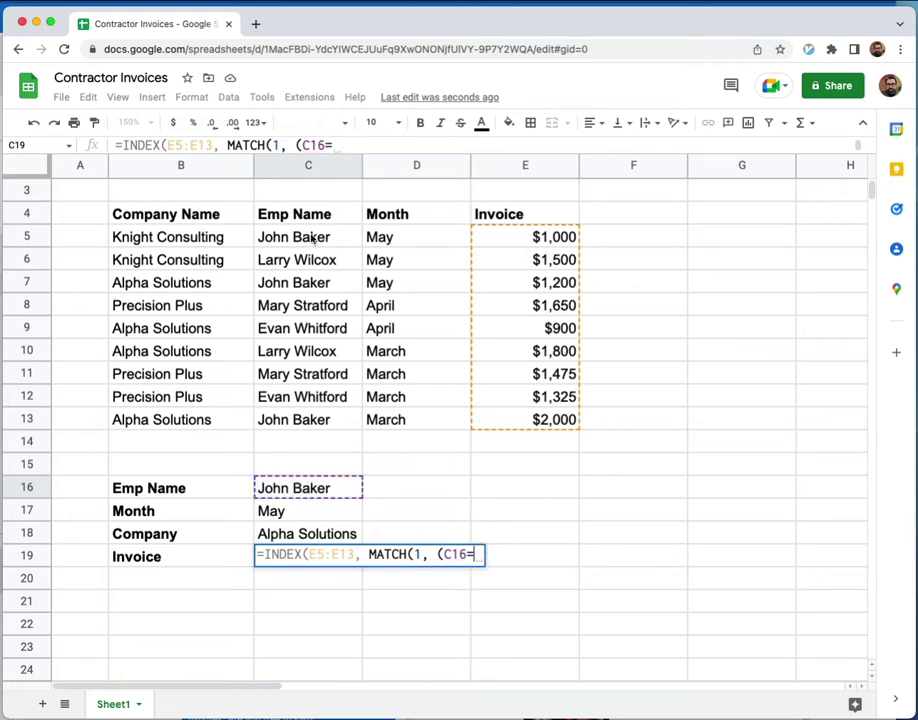
pyautogui.moveTo(314, 240); pyautogui.dragTo(318, 420)
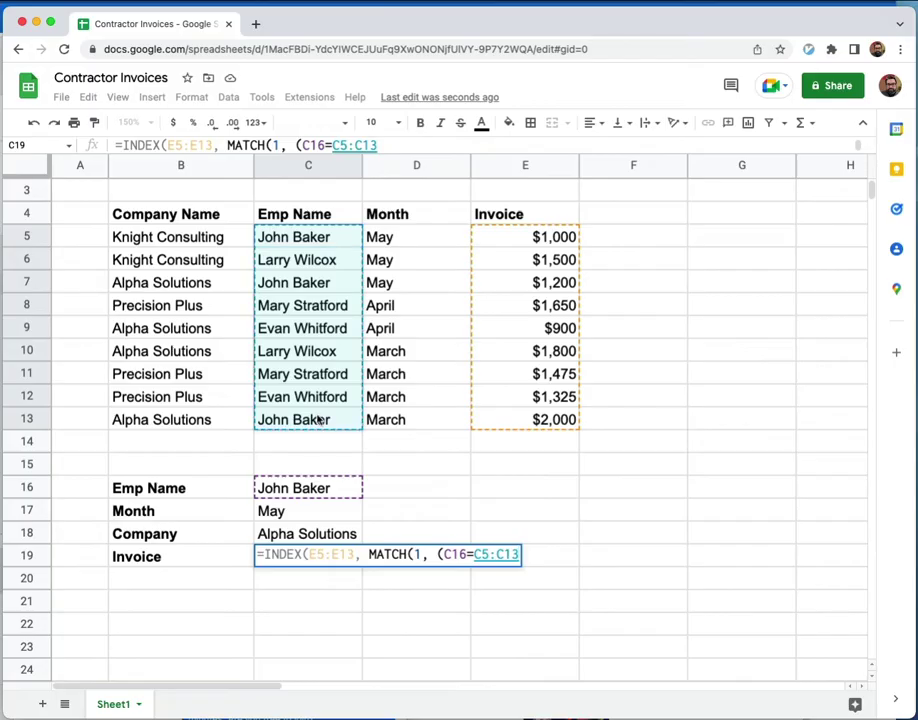
pyautogui.write(')')
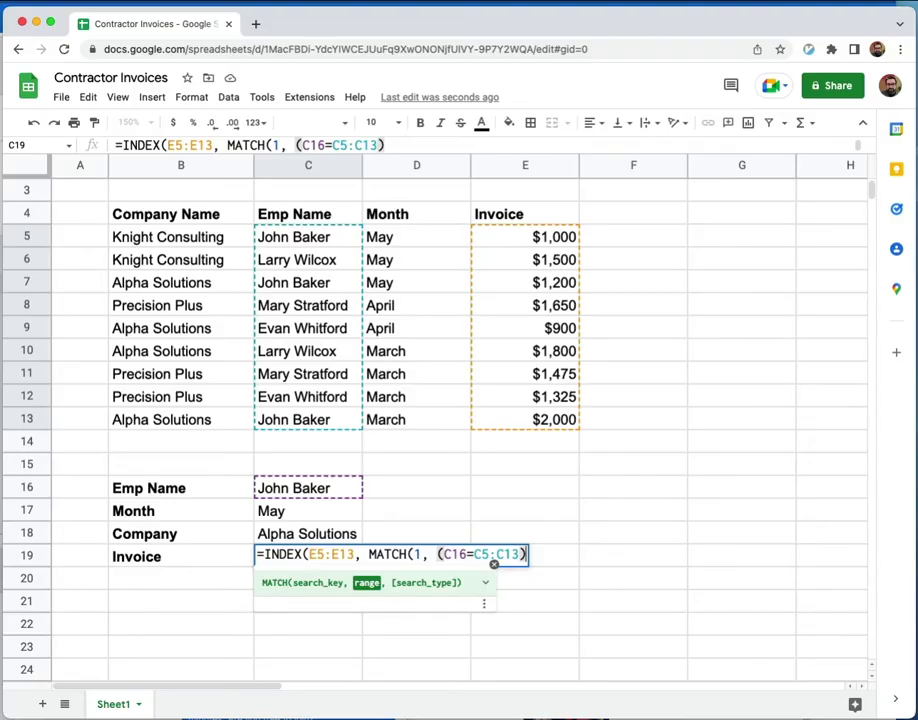
# Append the month condition *(C17=D5:D13) to the C19 formula
pyautogui.write('*(')
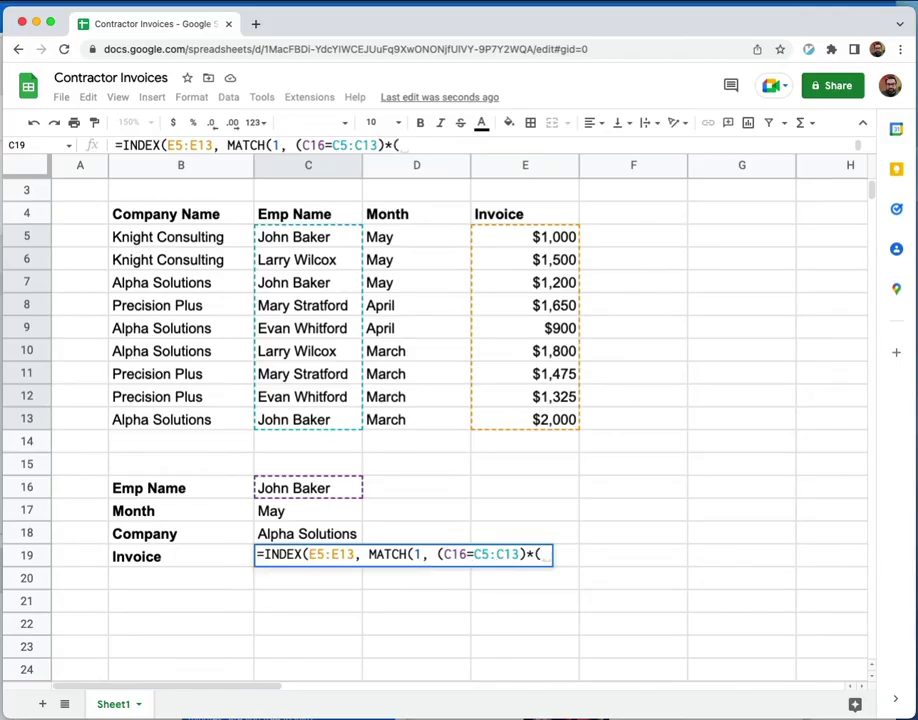
pyautogui.click(306, 513)
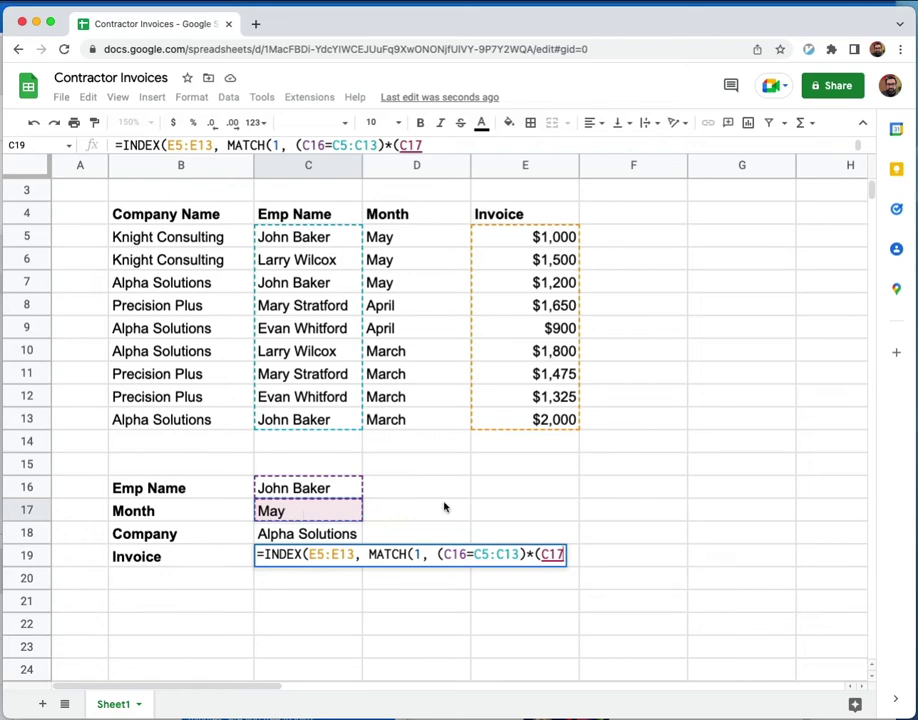
pyautogui.write('=')
pyautogui.click(420, 240)
pyautogui.moveTo(420, 240); pyautogui.dragTo(424, 412)
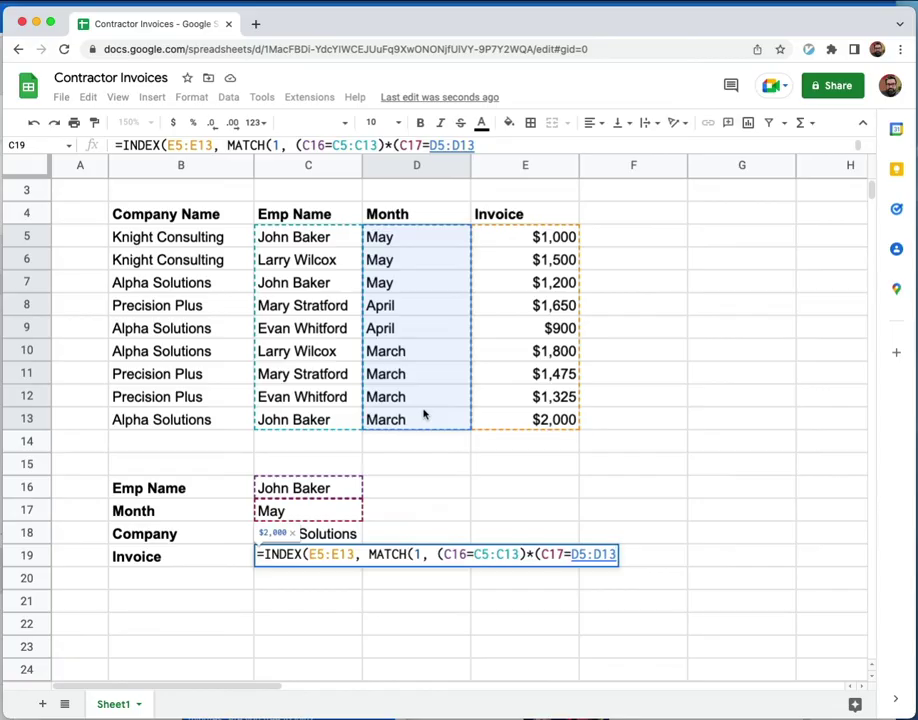
pyautogui.write(')')
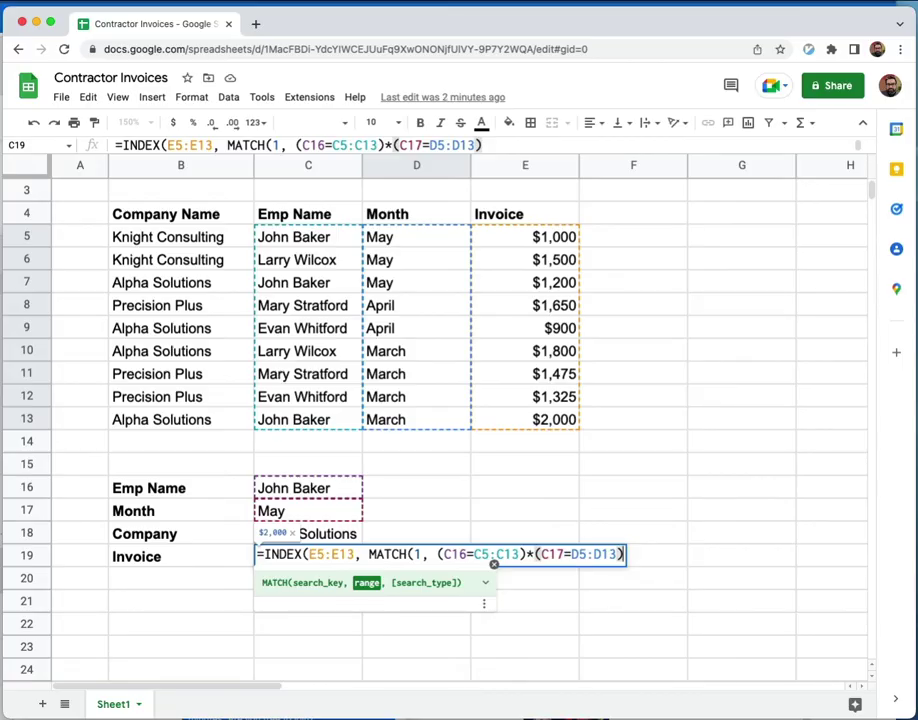
# Append the company condition *(C18=B5:B13), close with , 0)) and commit, returning $1,200
pyautogui.write('*')
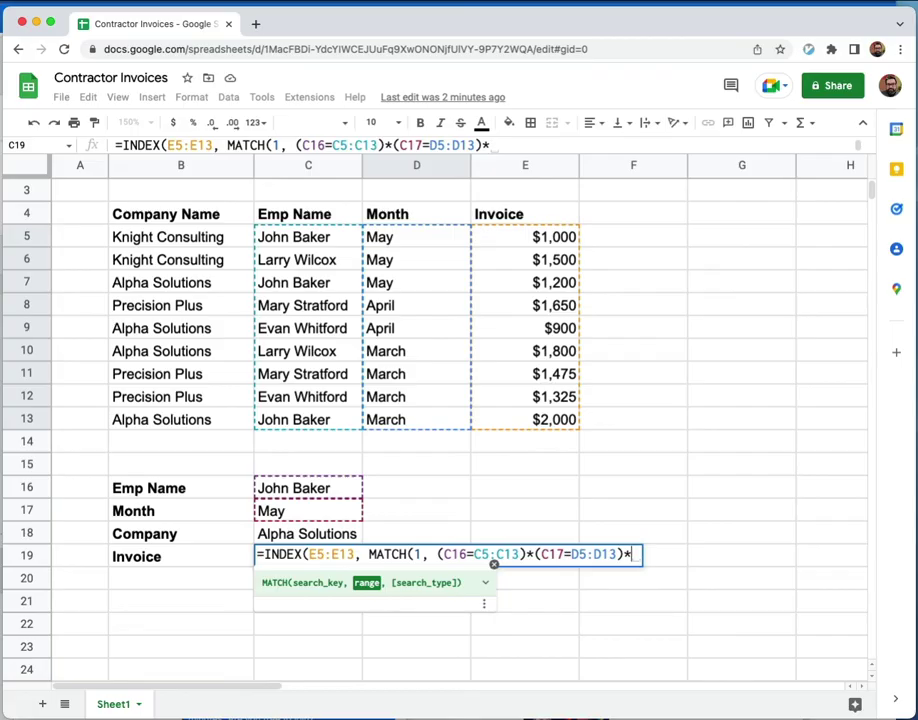
pyautogui.write('(')
pyautogui.click(327, 535)
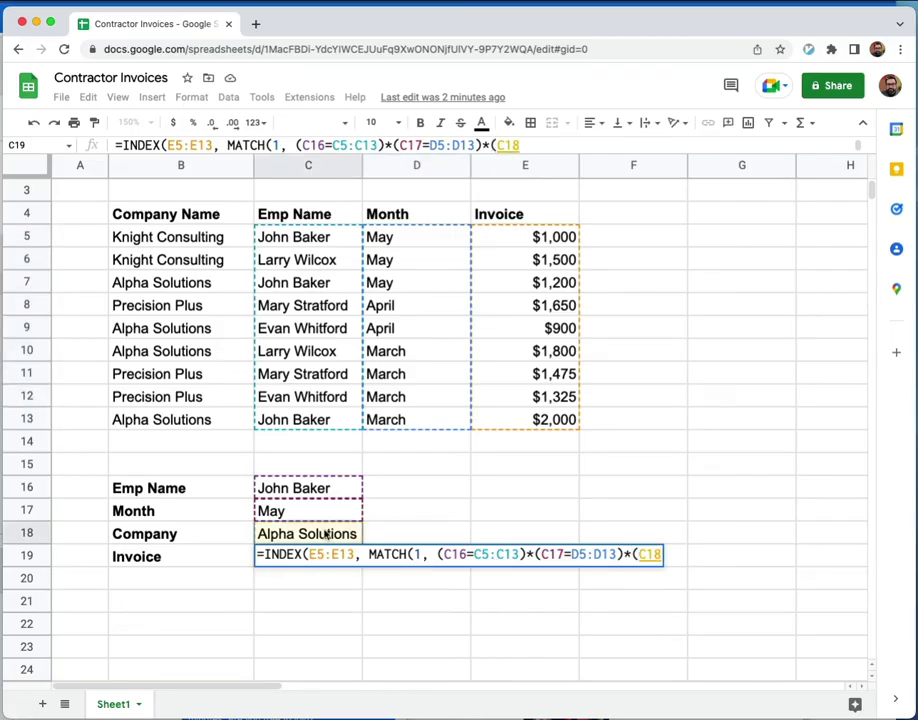
pyautogui.write('=')
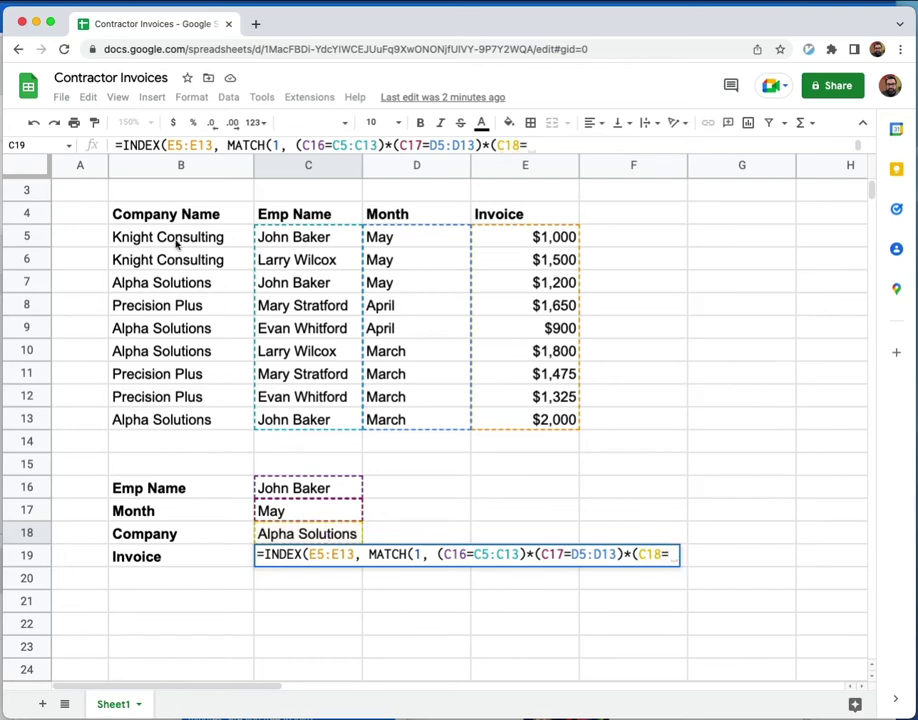
pyautogui.click(175, 242)
pyautogui.moveTo(175, 243); pyautogui.dragTo(184, 416)
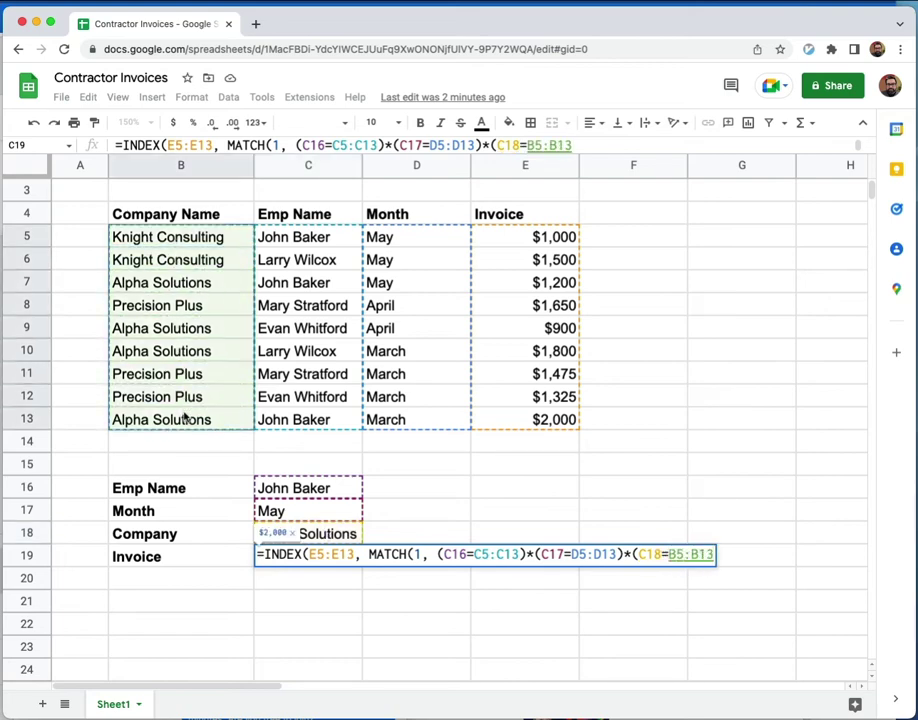
pyautogui.write(')')
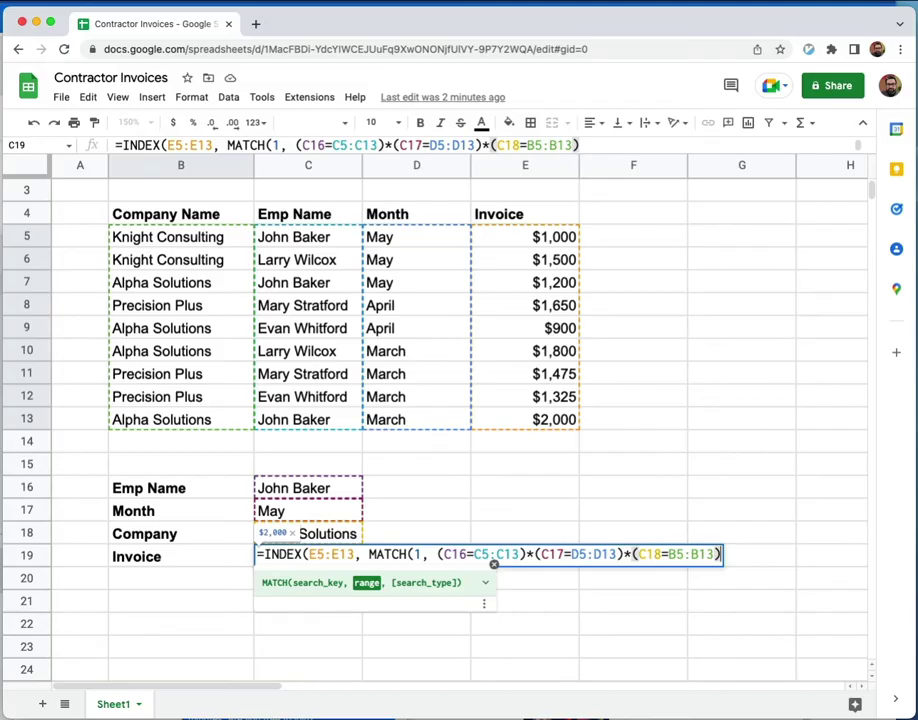
pyautogui.write(',')
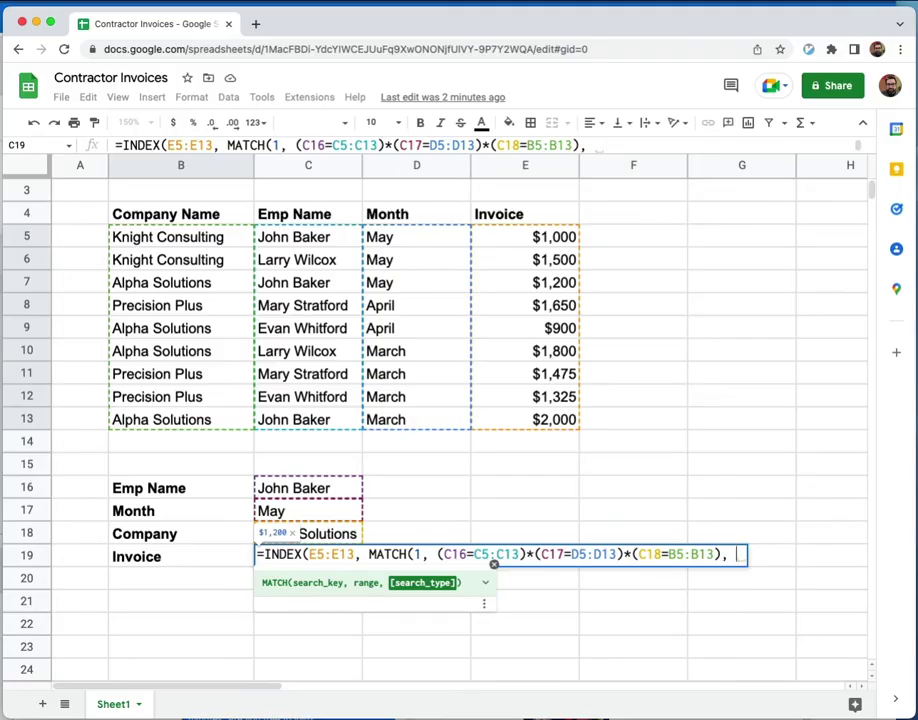
pyautogui.write('0')
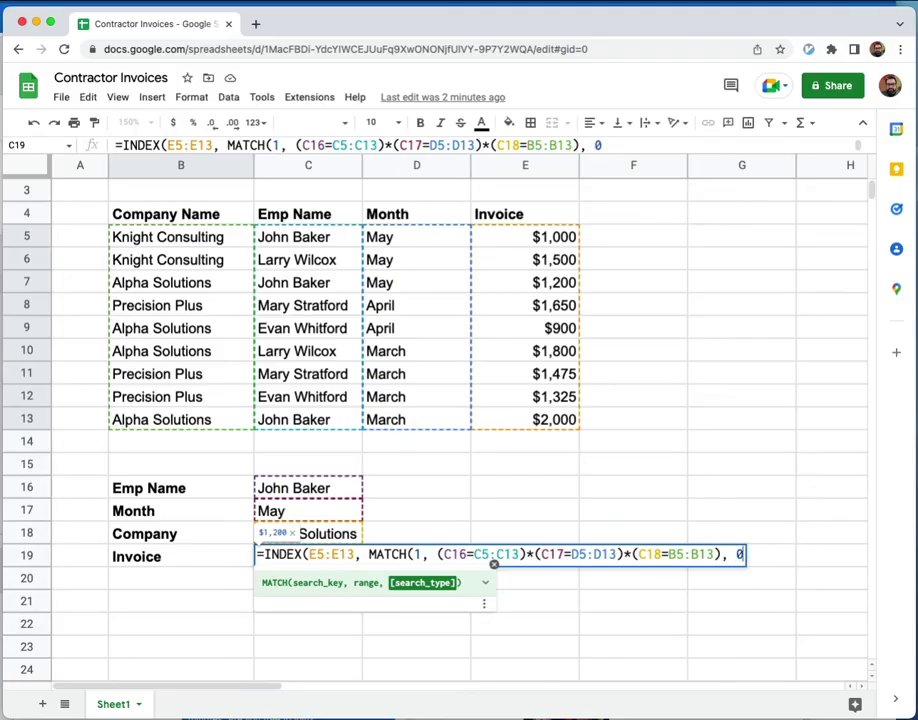
pyautogui.write(')')
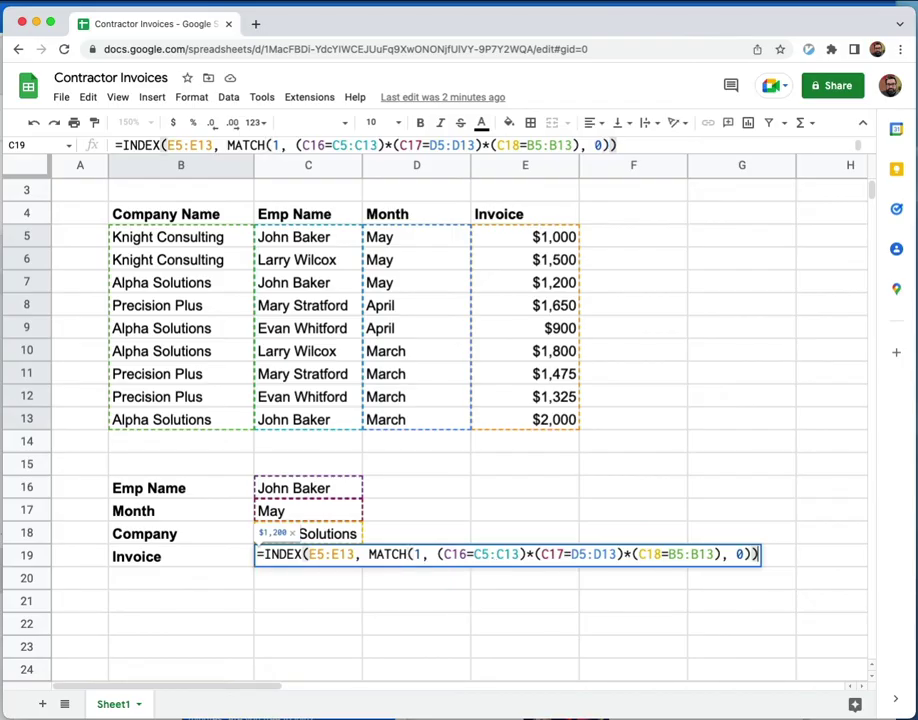
pyautogui.press('Return')
# Open C20's formula text for editing and select the Invoice range E5:E13
pyautogui.click(308, 556)
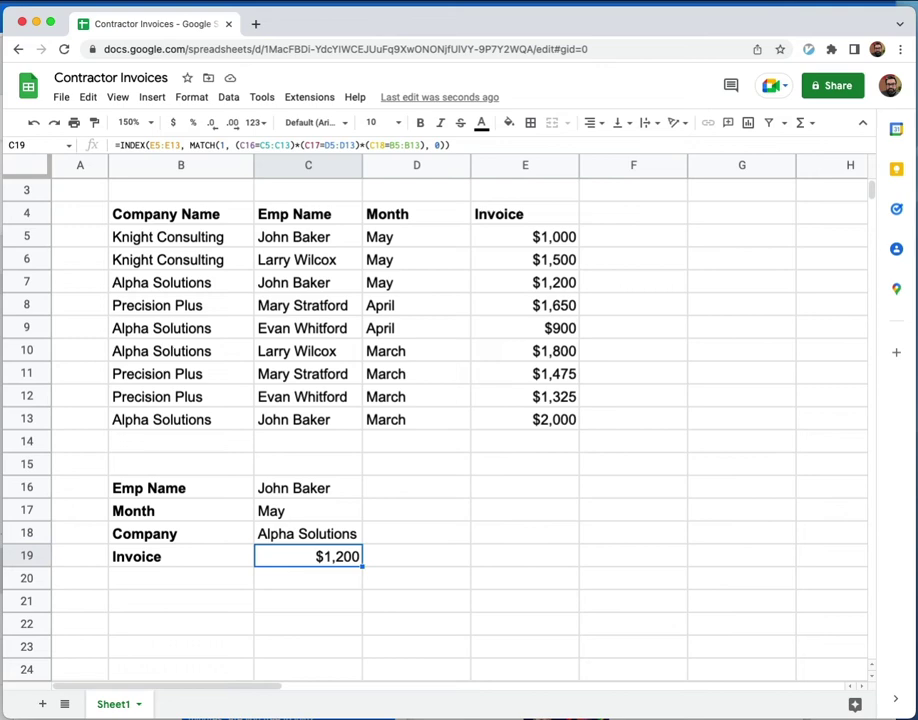
pyautogui.doubleClick(300, 560)
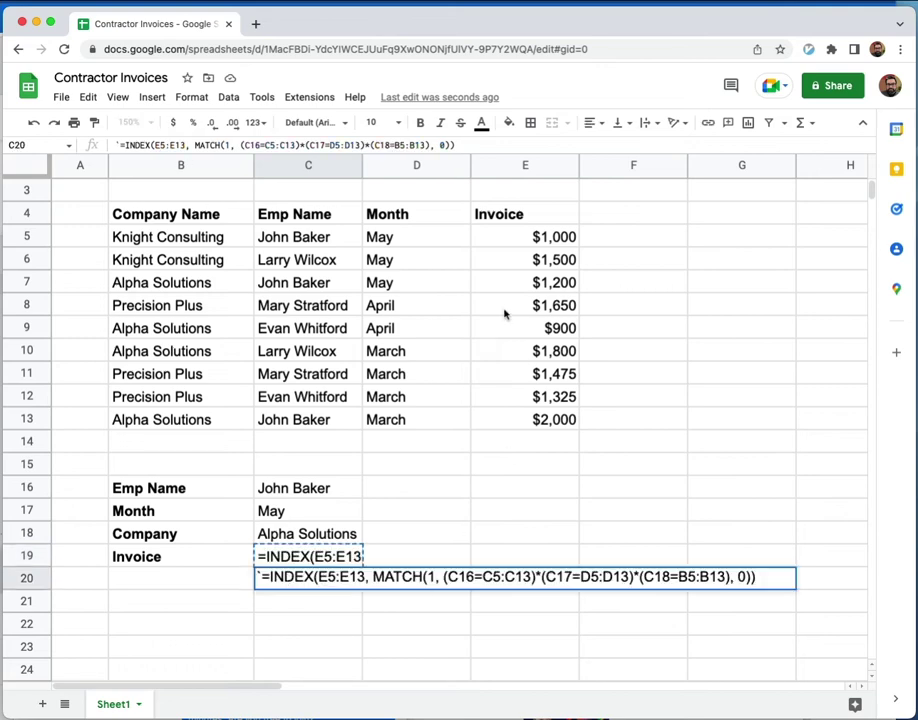
pyautogui.moveTo(506, 237); pyautogui.dragTo(547, 418)
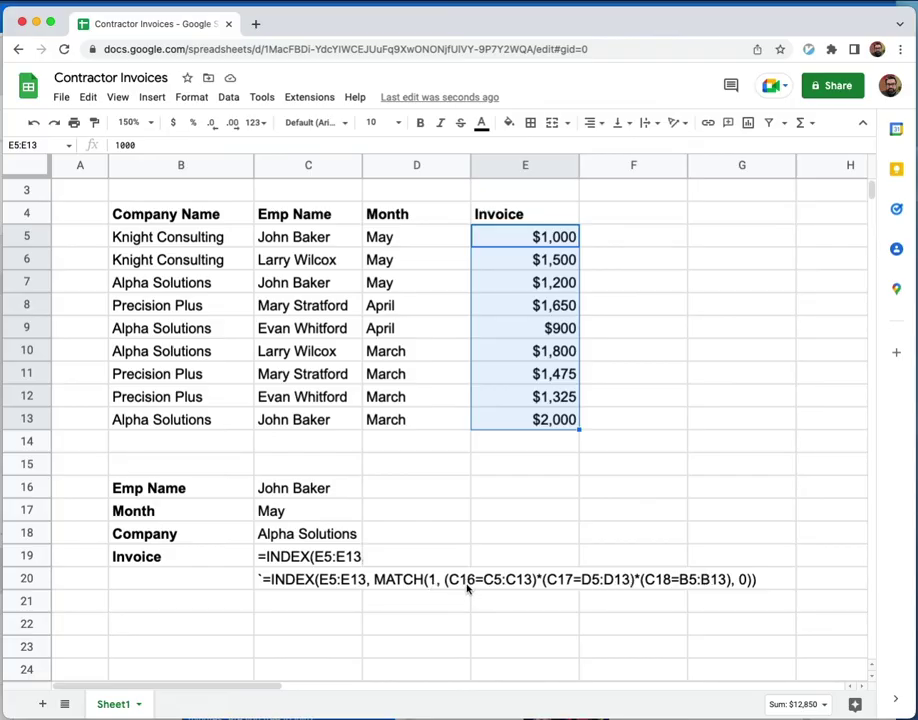
pyautogui.click(318, 490)
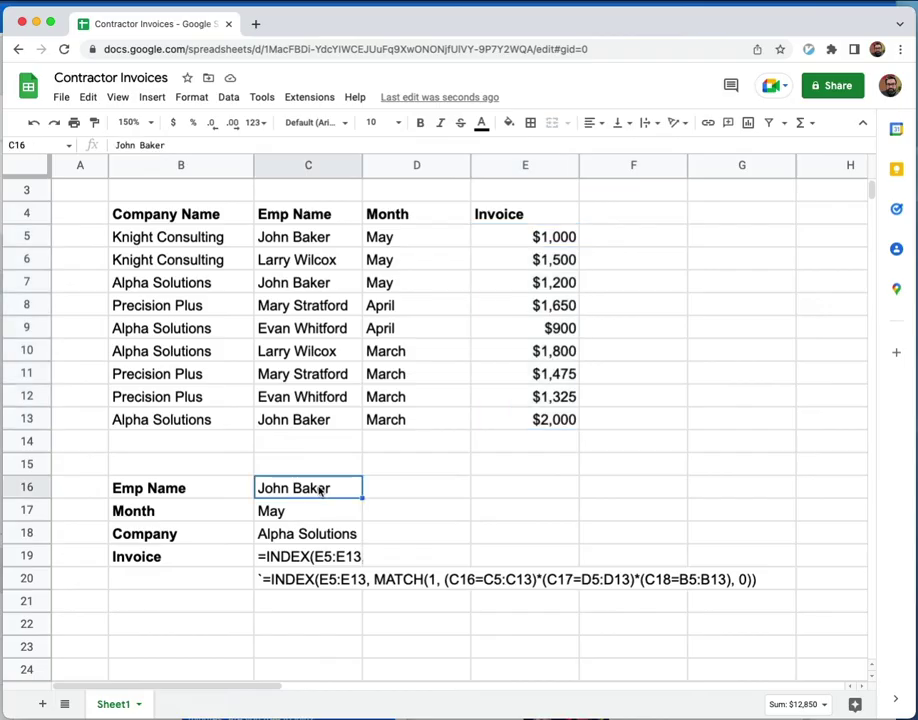
pyautogui.moveTo(291, 240); pyautogui.dragTo(291, 418)
pyautogui.click(296, 511)
pyautogui.moveTo(421, 237); pyautogui.dragTo(419, 416)
pyautogui.click(303, 533)
pyautogui.moveTo(160, 240); pyautogui.dragTo(170, 424)
pyautogui.click(456, 466)
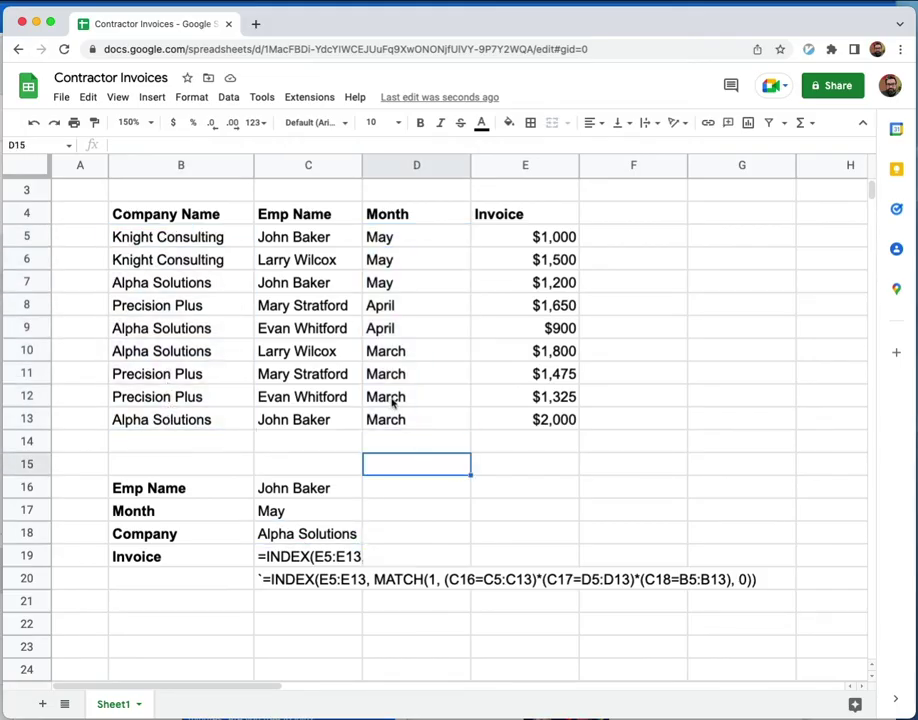
pyautogui.click(309, 239)
pyautogui.keyDown('super'); pyautogui.click(385, 260); pyautogui.keyUp('super')
pyautogui.keyDown('super'); pyautogui.click(140, 260); pyautogui.keyUp('super')
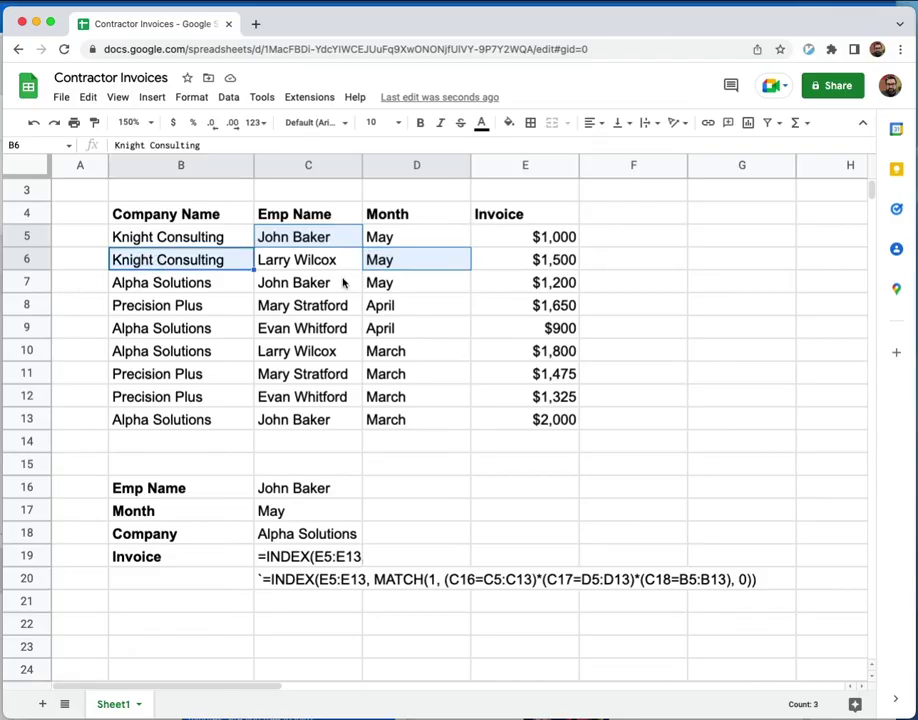
pyautogui.moveTo(393, 291); pyautogui.dragTo(185, 290)
pyautogui.click(547, 284)
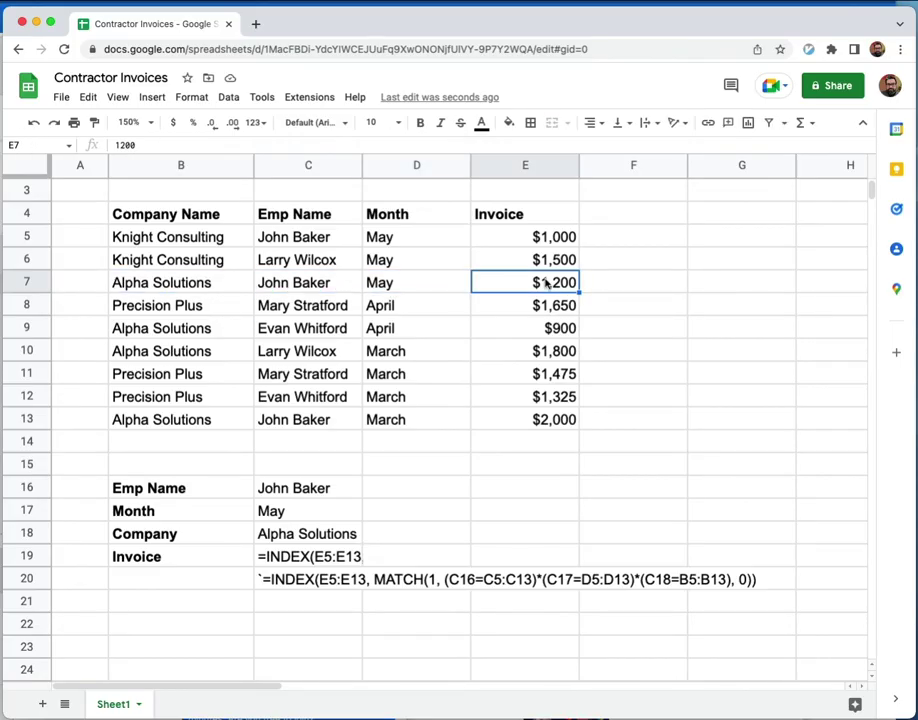